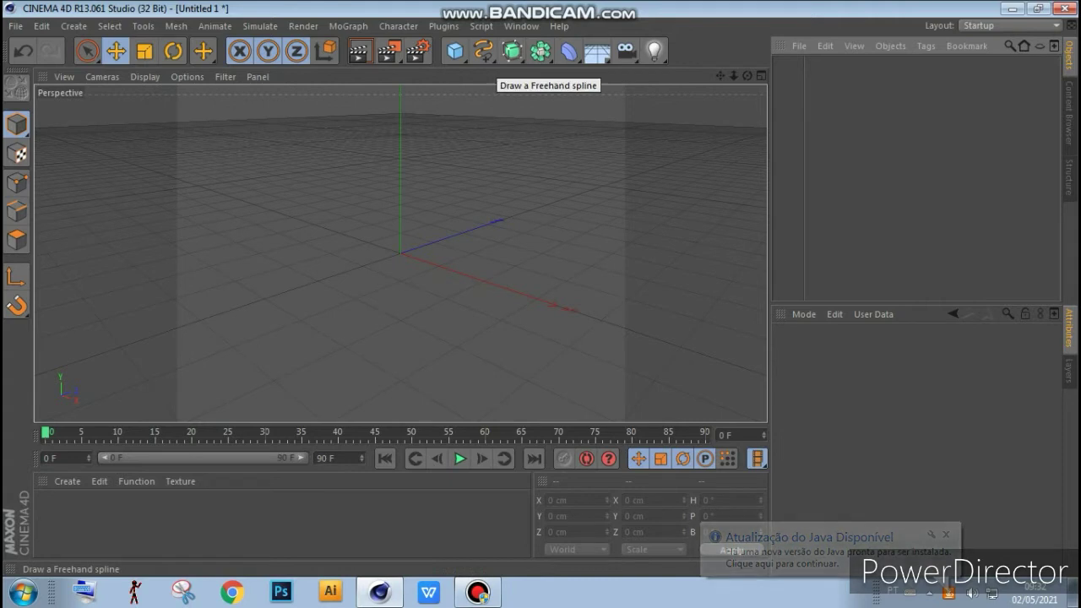
# Step: Add an eight-point Star spline with 100 cm inner and 200 cm outer radius
pyautogui.click(483, 50)
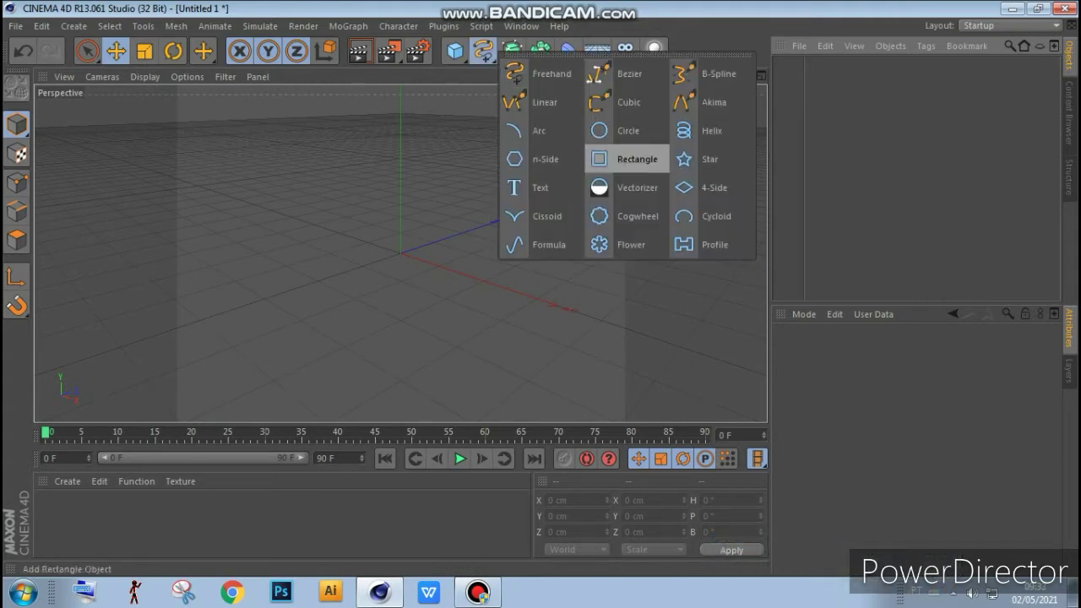
pyautogui.click(701, 159)
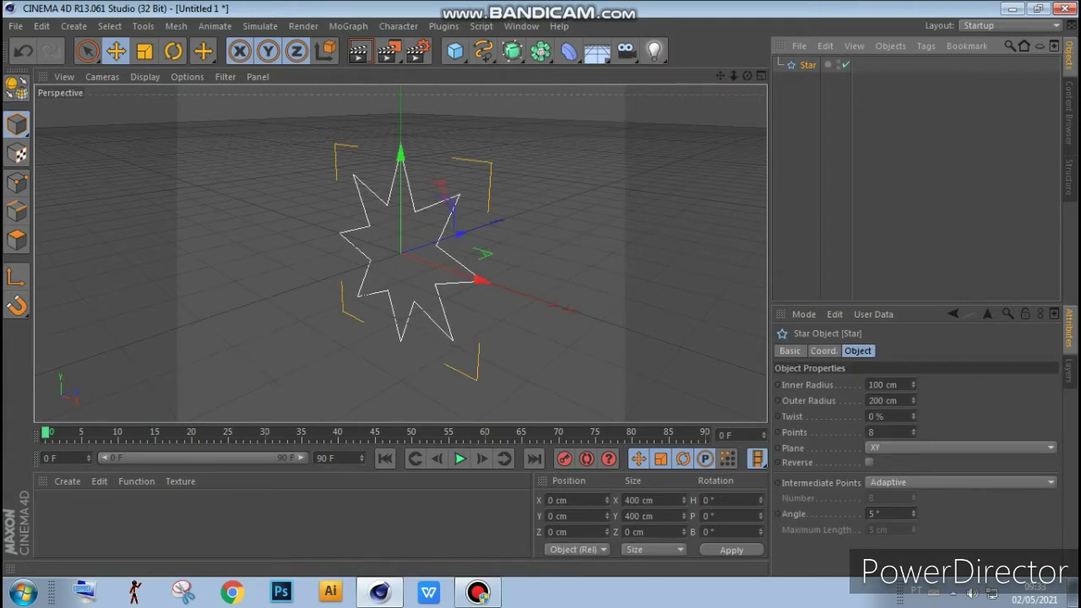
pyautogui.moveTo(747, 76)
pyautogui.mouseDown()
pyautogui.moveTo(701, 80)
pyautogui.moveTo(746, 76)
pyautogui.mouseUp()
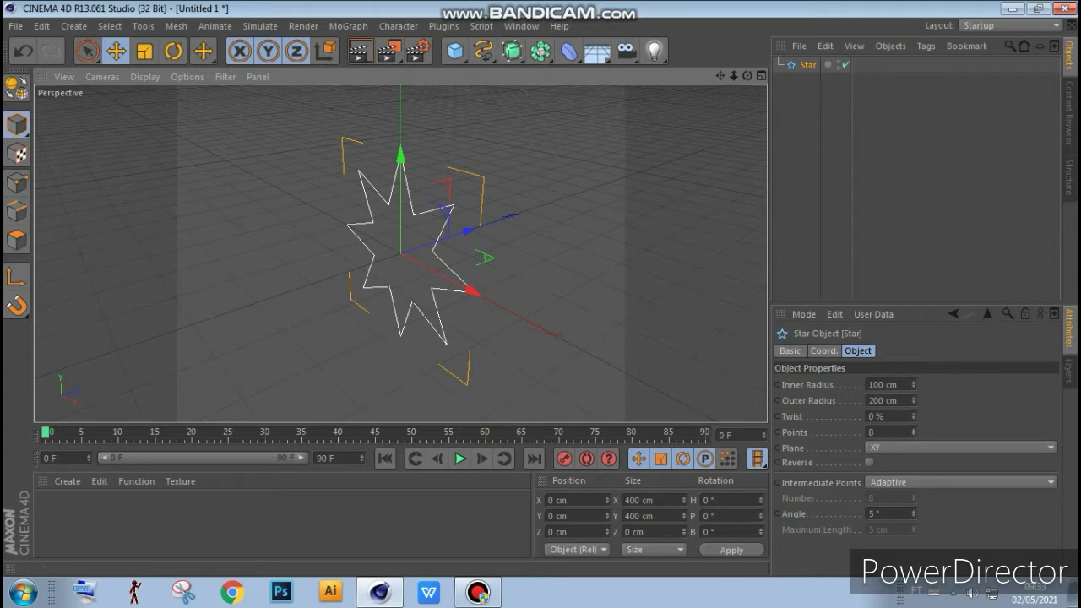
# Step: Add an Extrude NURBS object, delete the stray HyperNURBS, and select the Star spline
pyautogui.click(512, 51)
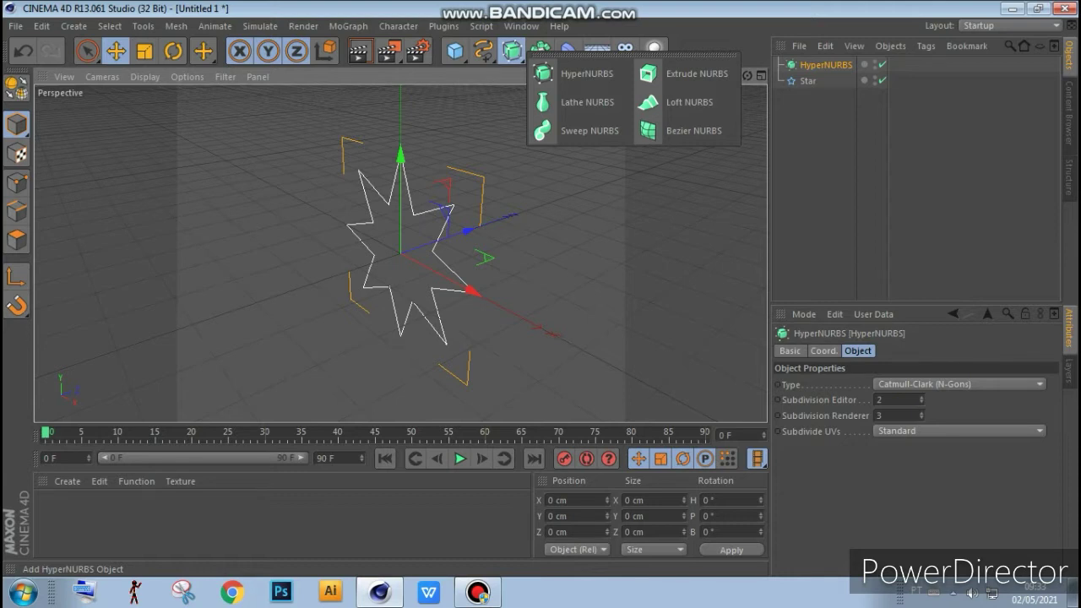
pyautogui.click(686, 73)
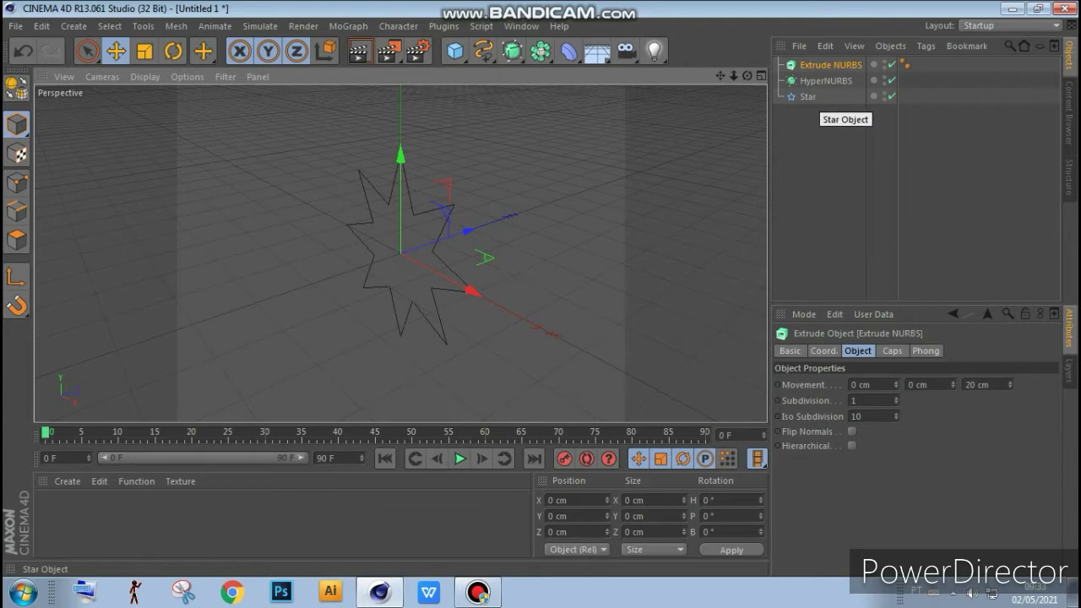
pyautogui.click(824, 81)
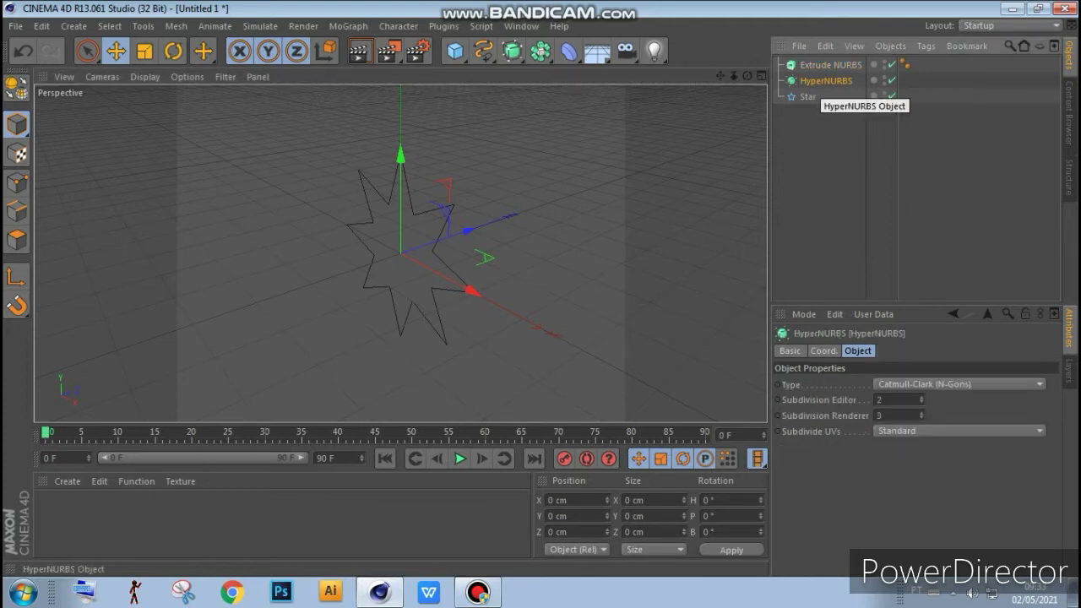
pyautogui.press('Delete')
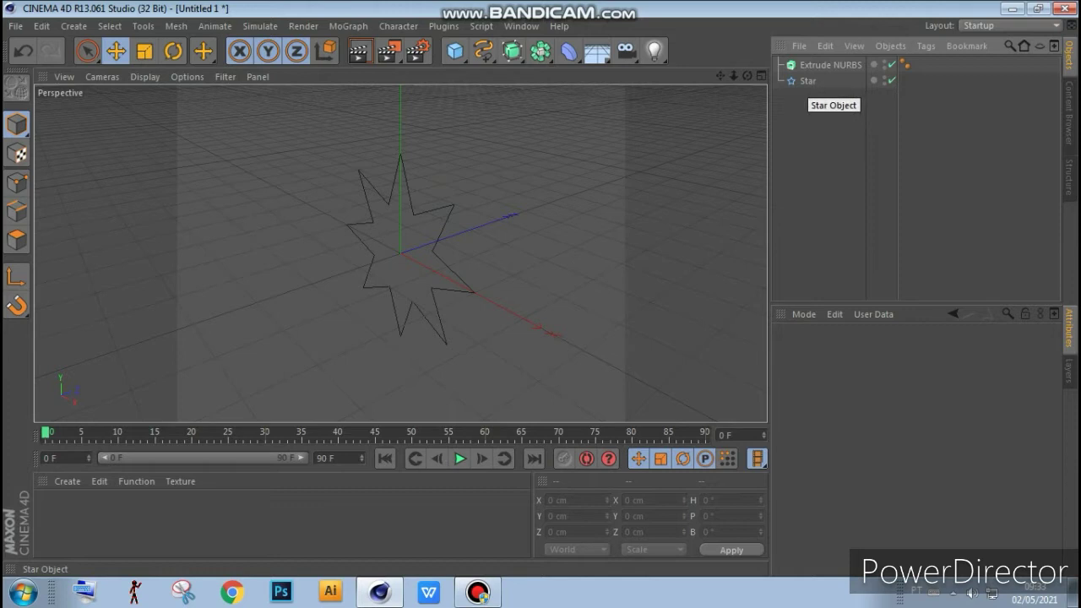
pyautogui.click(807, 81)
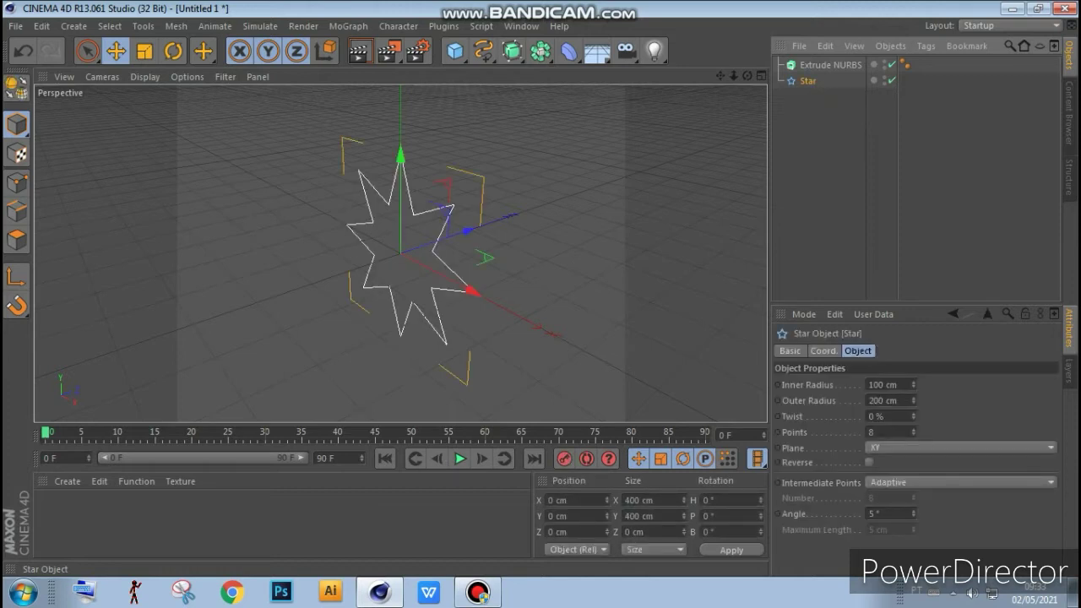
# Step: Parent Star under Extrude NURBS to form a 20 cm-deep solid star, then select Extrude NURBS
pyautogui.moveTo(807, 81); pyautogui.dragTo(824, 68)
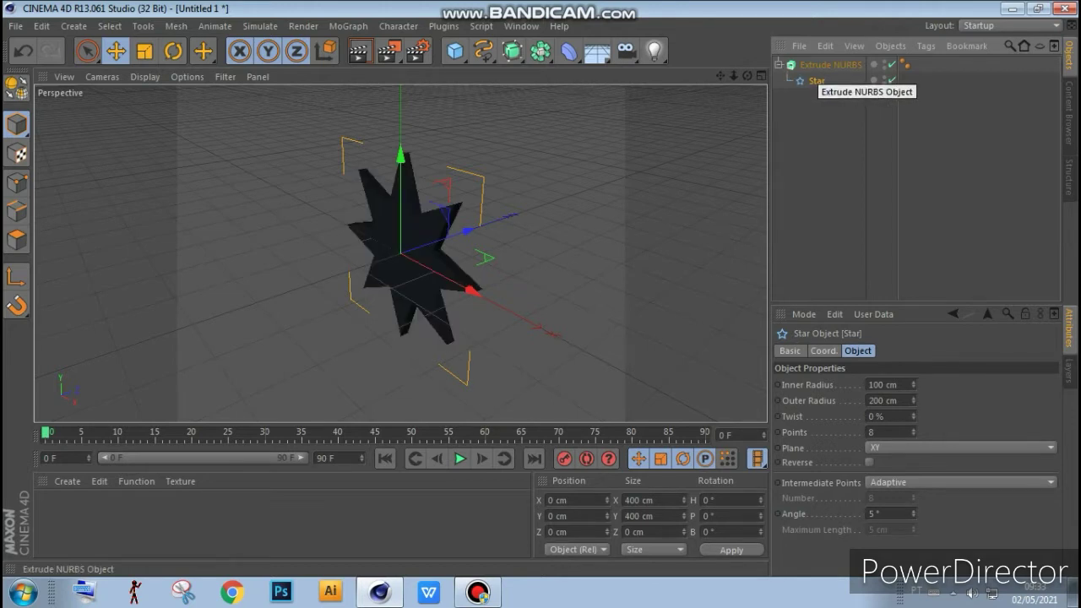
pyautogui.moveTo(747, 76); pyautogui.dragTo(701, 135)
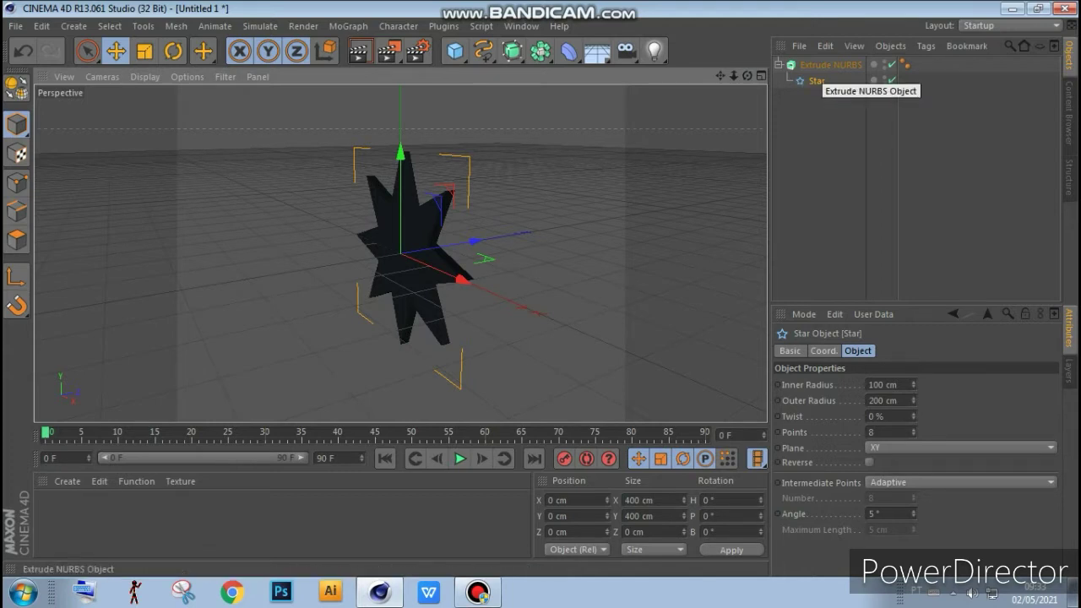
pyautogui.click(827, 65)
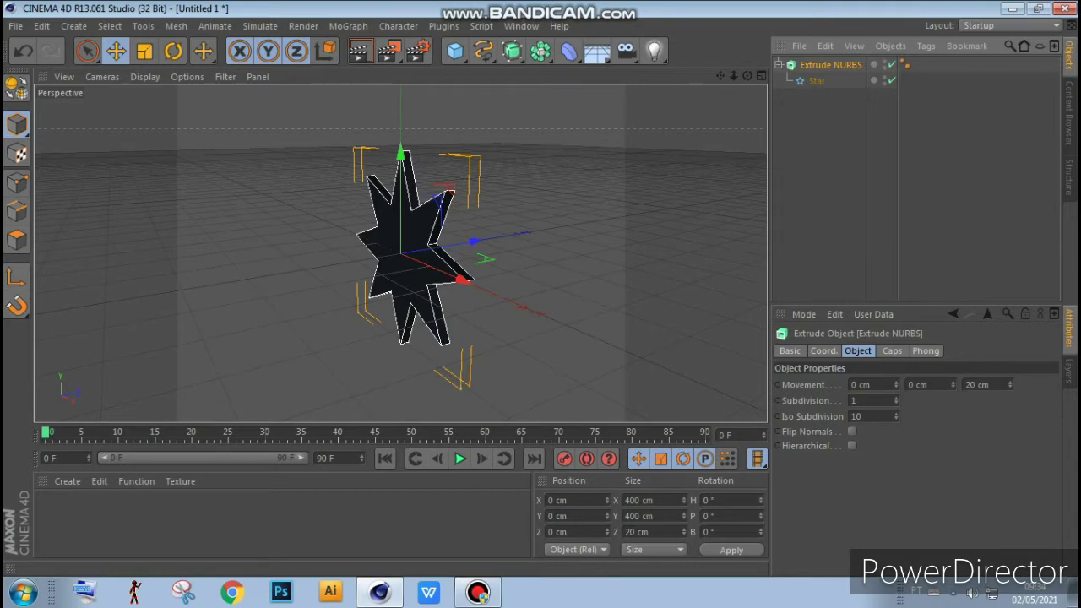
# Step: Set the extrusion's Movement Z to 85 cm and reset Movement Y to 0 cm
pyautogui.moveTo(1011, 384); pyautogui.dragTo(1011, 338)
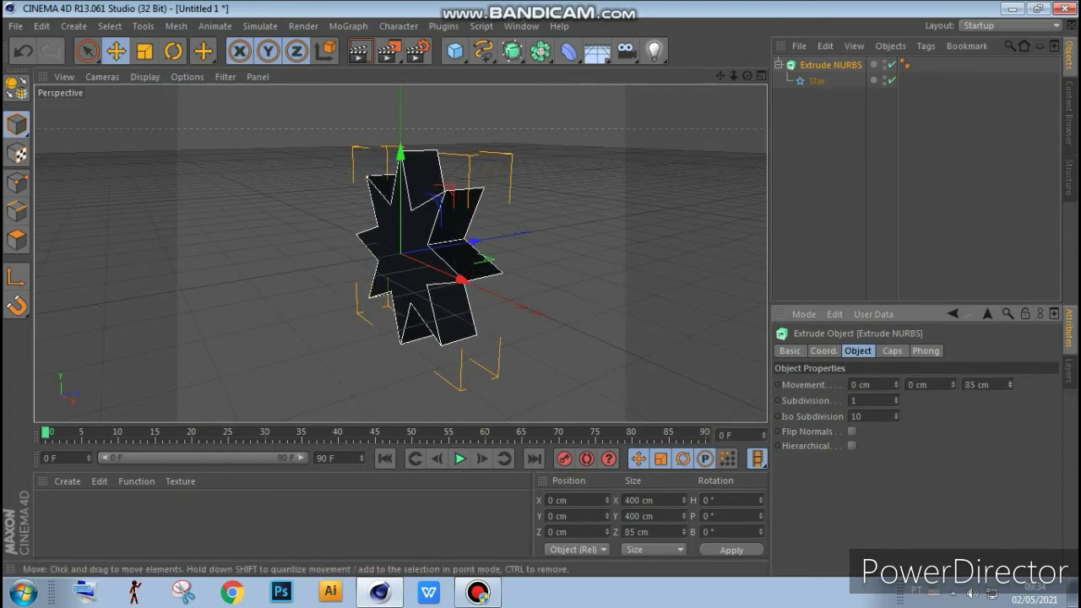
pyautogui.moveTo(748, 76); pyautogui.dragTo(747, 76)
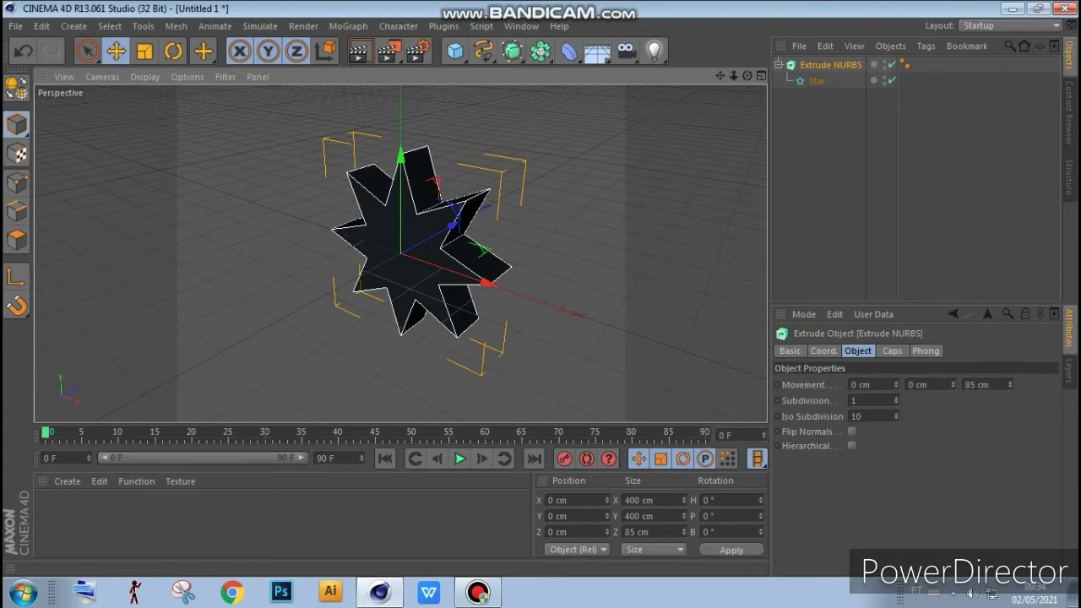
pyautogui.moveTo(953, 384)
pyautogui.mouseDown()
pyautogui.moveTo(952, 359)
pyautogui.moveTo(952, 400)
pyautogui.mouseUp()
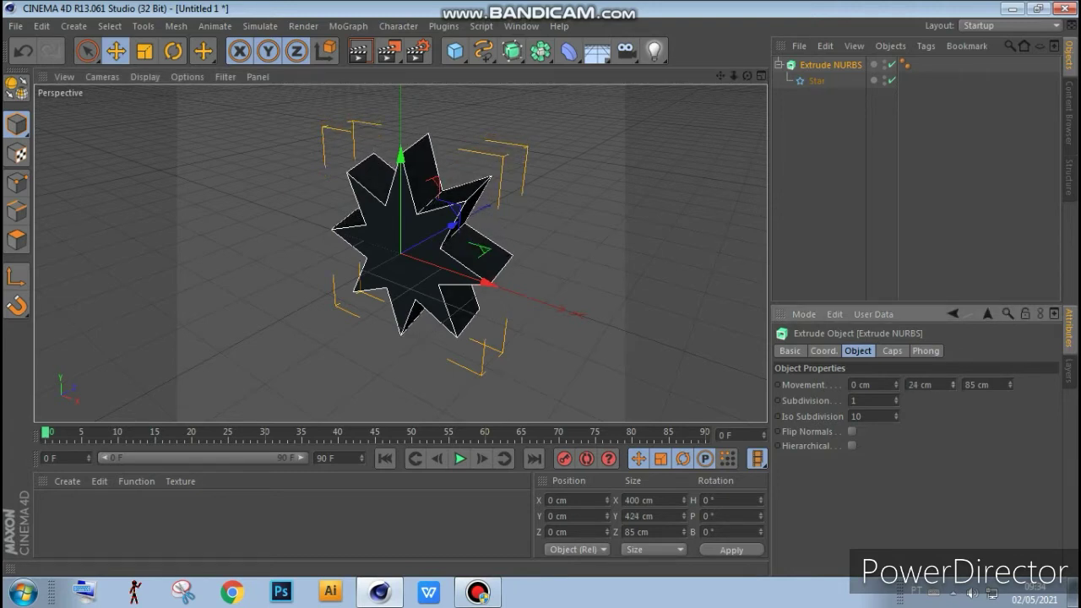
pyautogui.doubleClick(910, 385)
pyautogui.write('0')
pyautogui.press('Return')
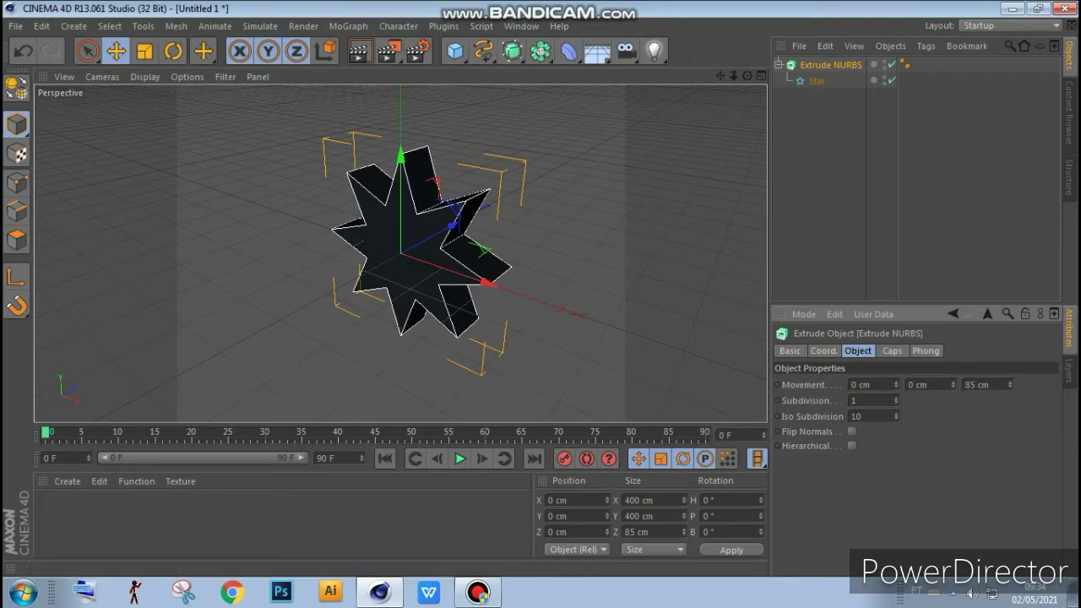
pyautogui.click(891, 351)
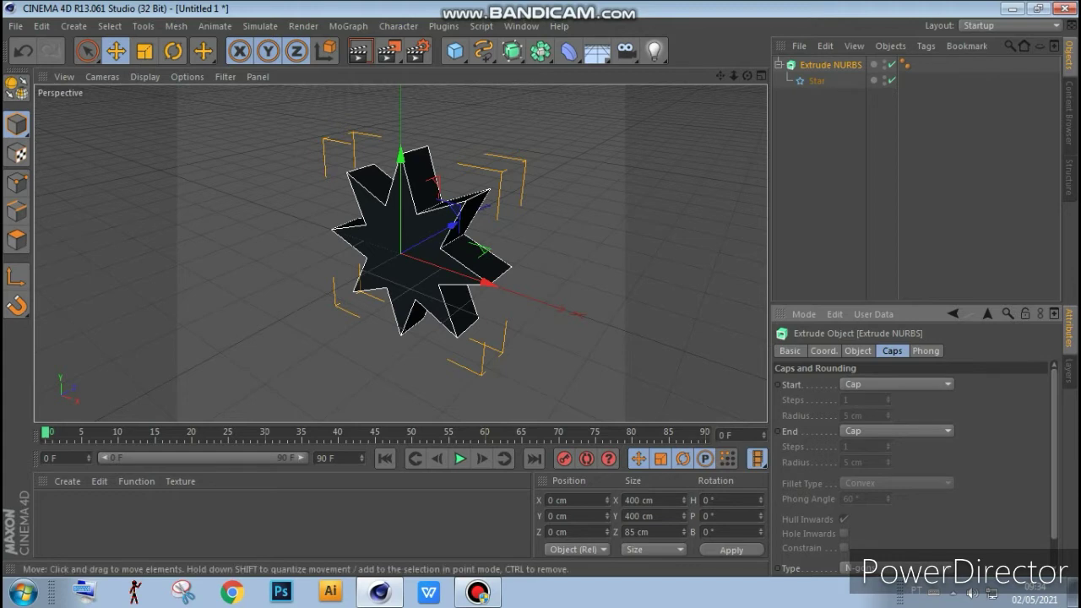
# Step: Give the start cap a Fillet Cap with 4 steps and 9 cm radius, then render the view
pyautogui.click(895, 384)
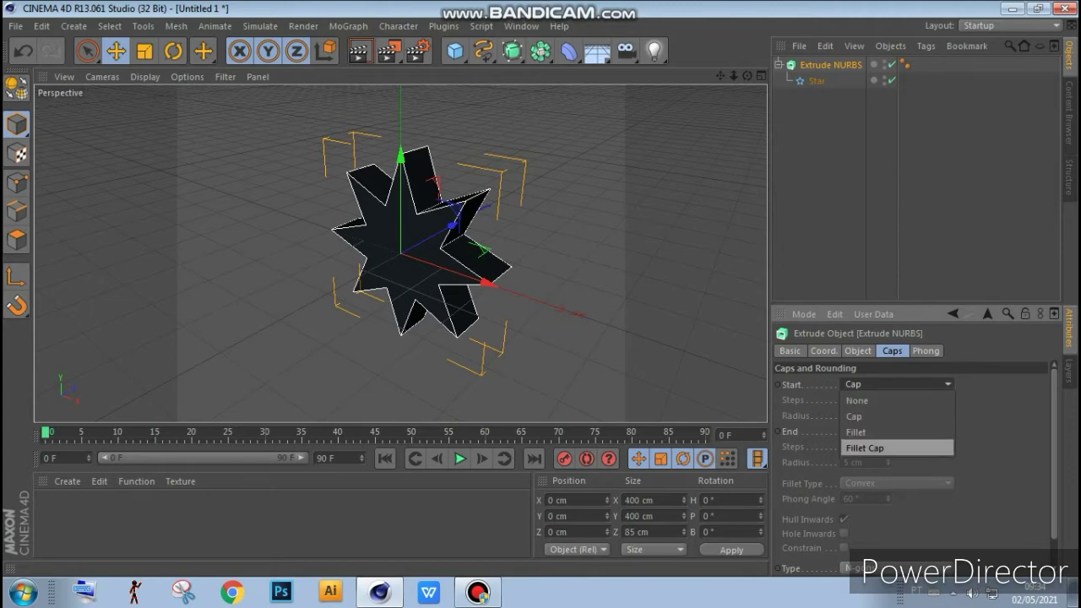
pyautogui.click(869, 448)
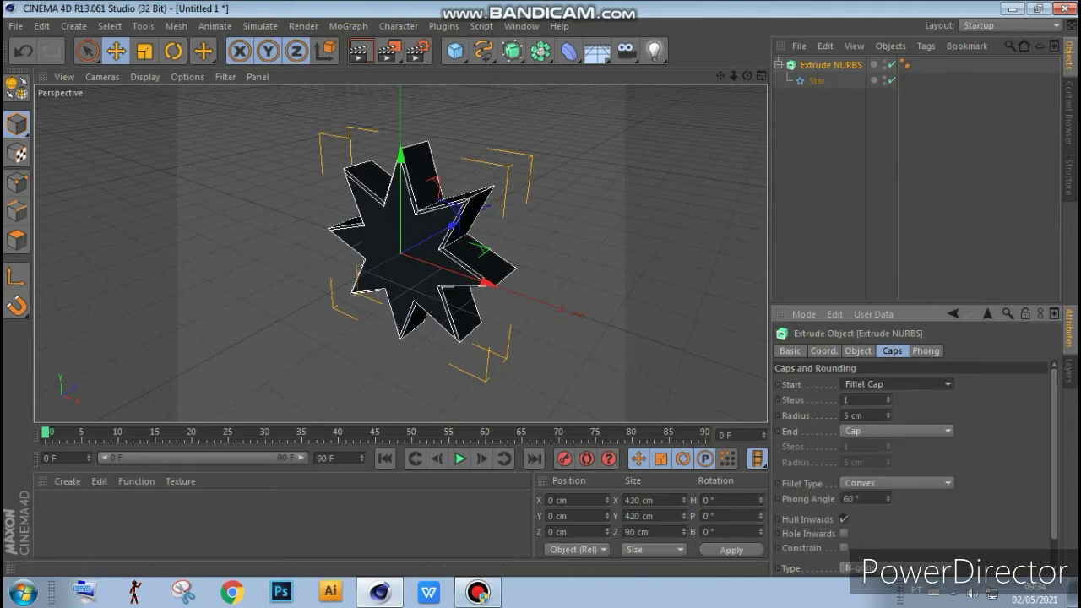
pyautogui.keyDown('alt'); pyautogui.moveTo(506, 253); pyautogui.dragTo(456, 254); pyautogui.keyUp('alt')
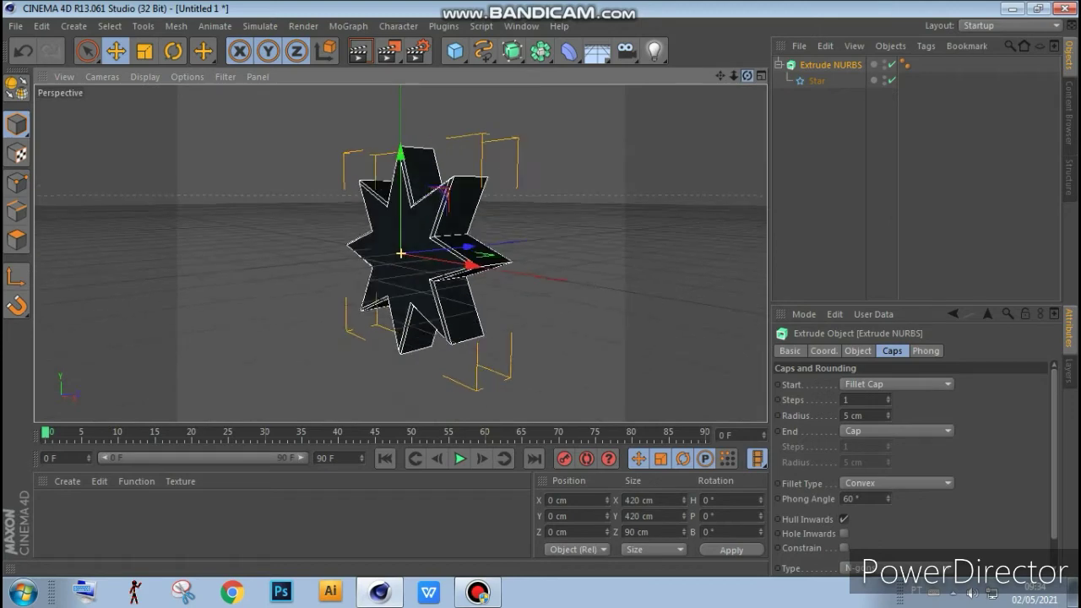
pyautogui.moveTo(733, 75); pyautogui.dragTo(759, 75)
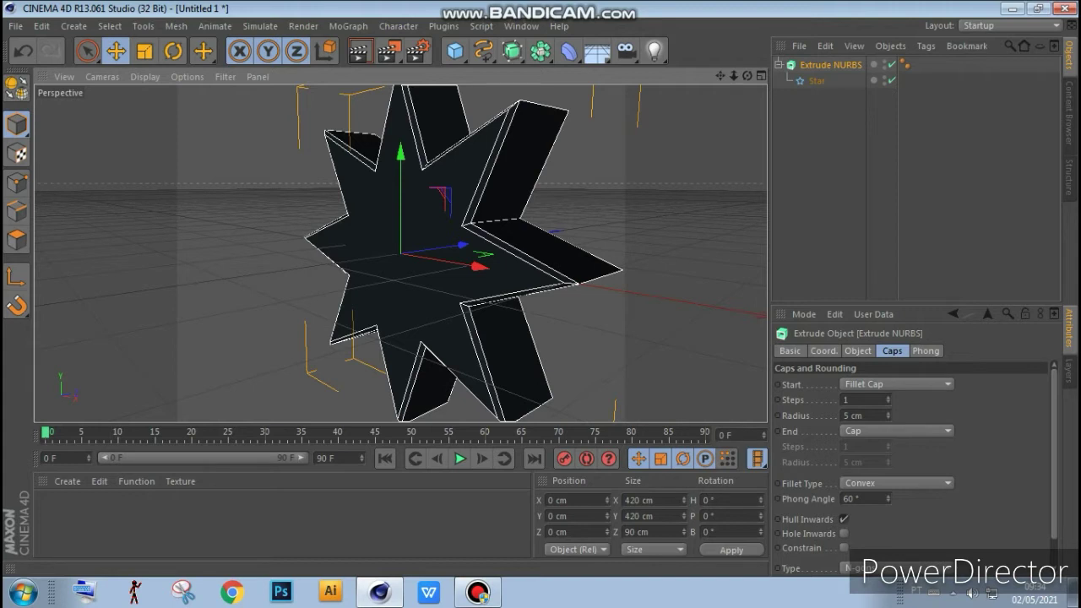
pyautogui.moveTo(887, 401); pyautogui.dragTo(888, 371)
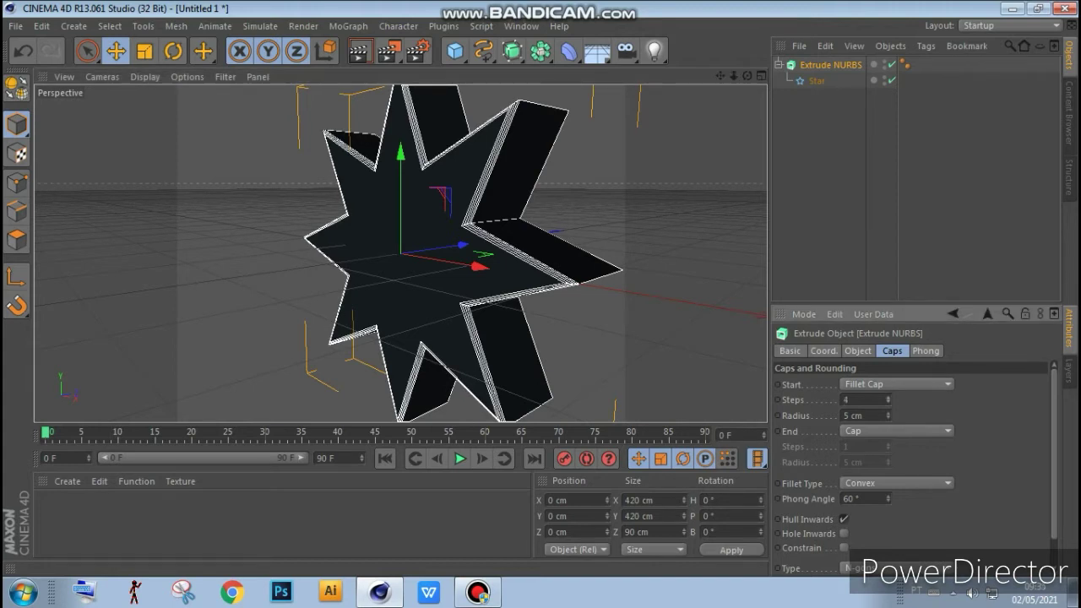
pyautogui.moveTo(888, 415); pyautogui.dragTo(887, 409)
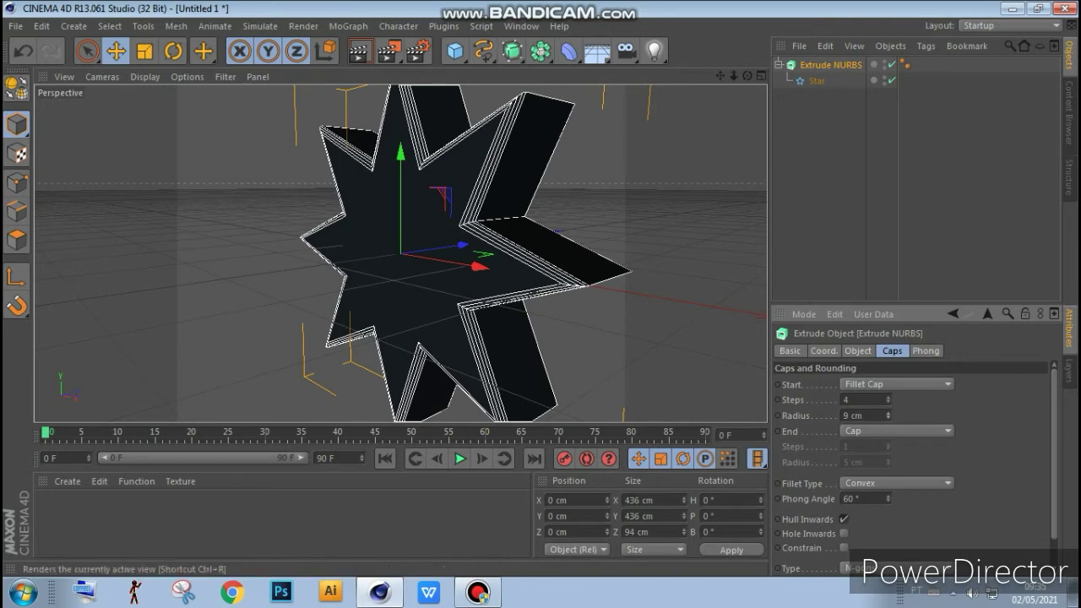
pyautogui.click(359, 53)
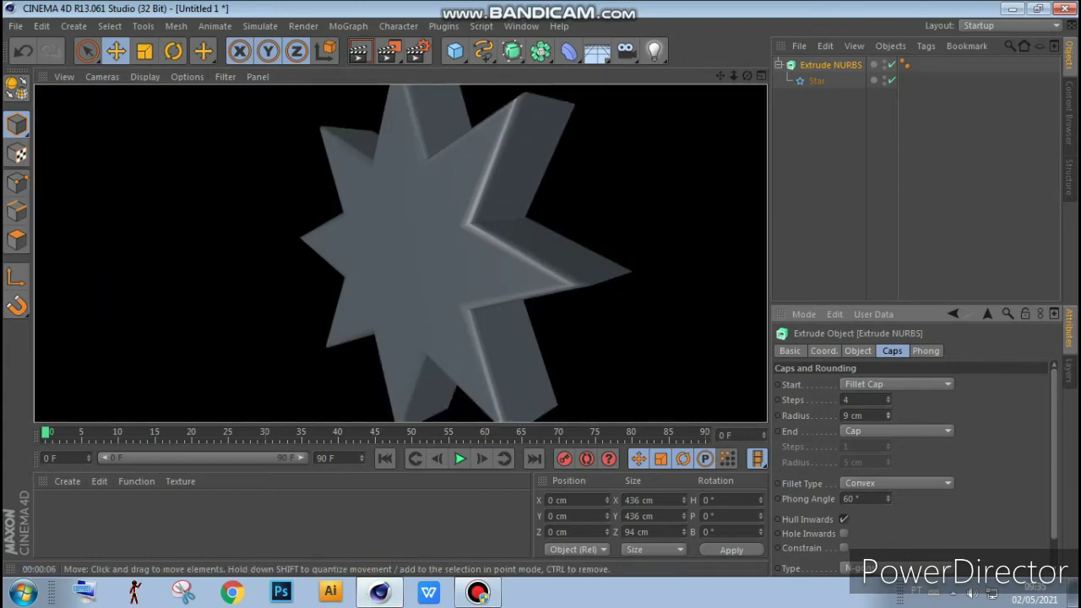
# Step: Clear the render, orbit to face the star frontally, and reselect Extrude NURBS
pyautogui.hotkey('ctrl', 'shift', 'a')
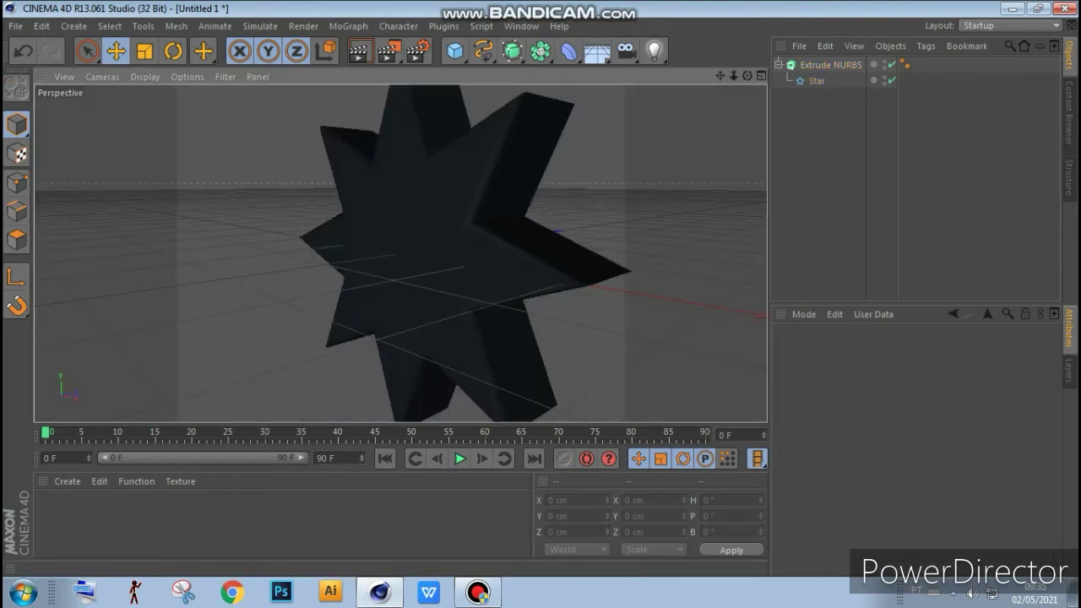
pyautogui.moveTo(747, 76); pyautogui.dragTo(632, 102)
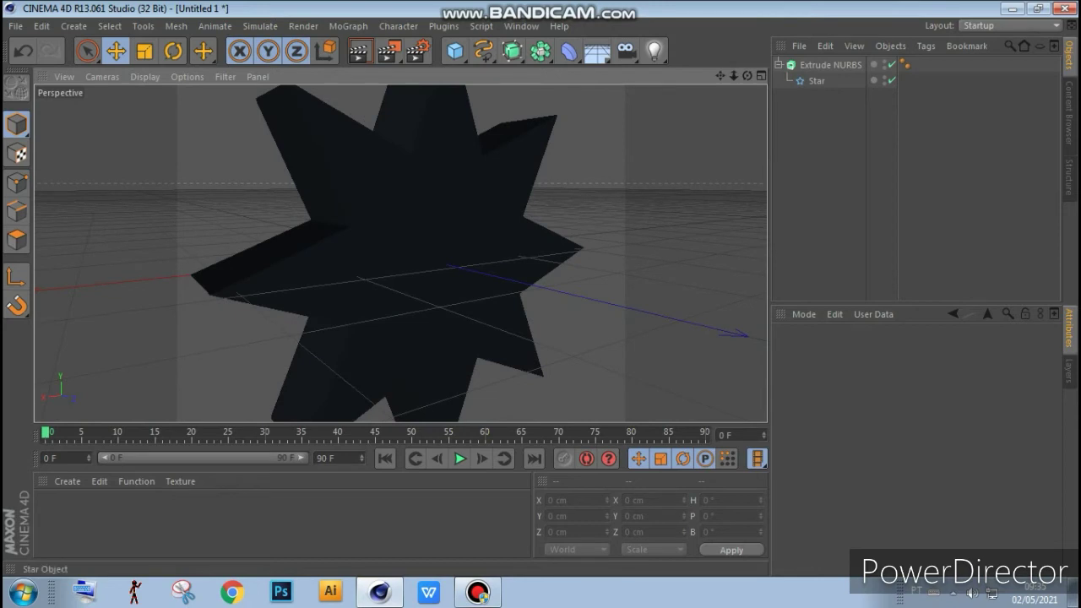
pyautogui.click(830, 64)
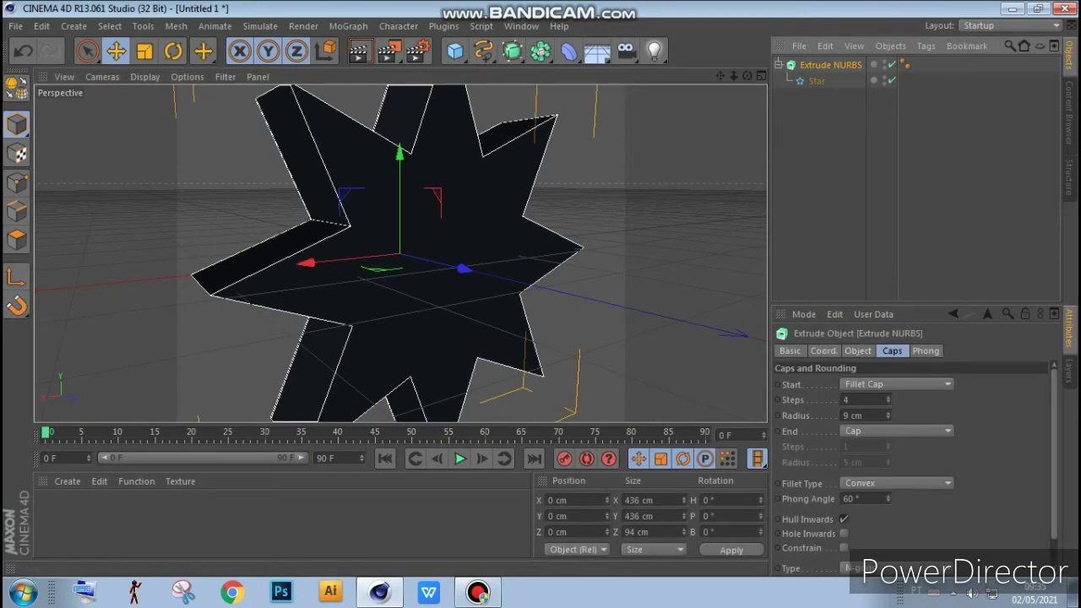
# Step: Give the end cap a matching Fillet Cap with 4 steps and 9 cm radius, then render
pyautogui.click(897, 430)
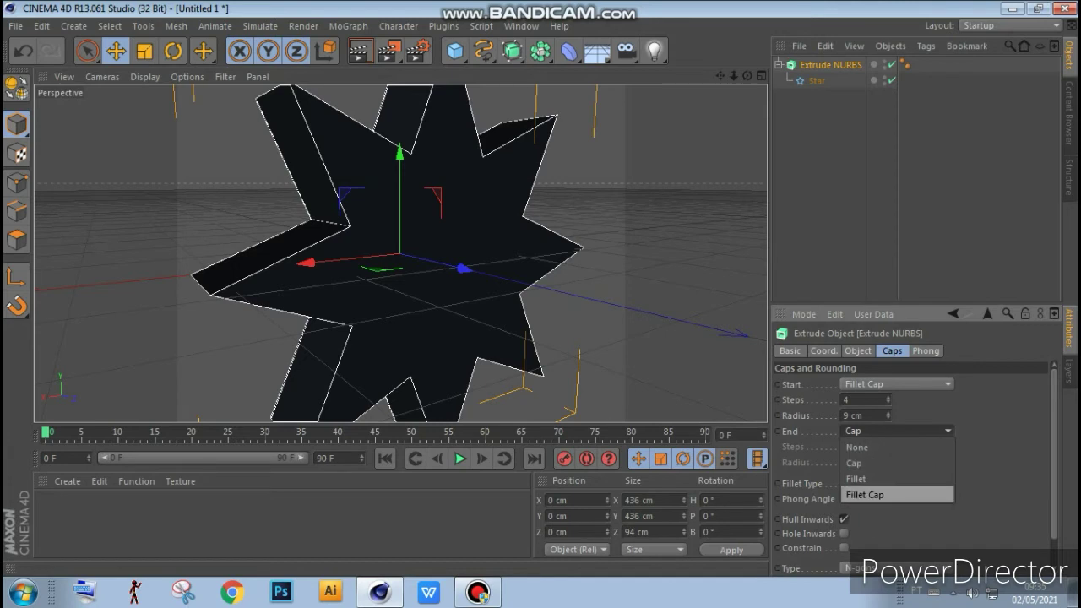
pyautogui.click(876, 494)
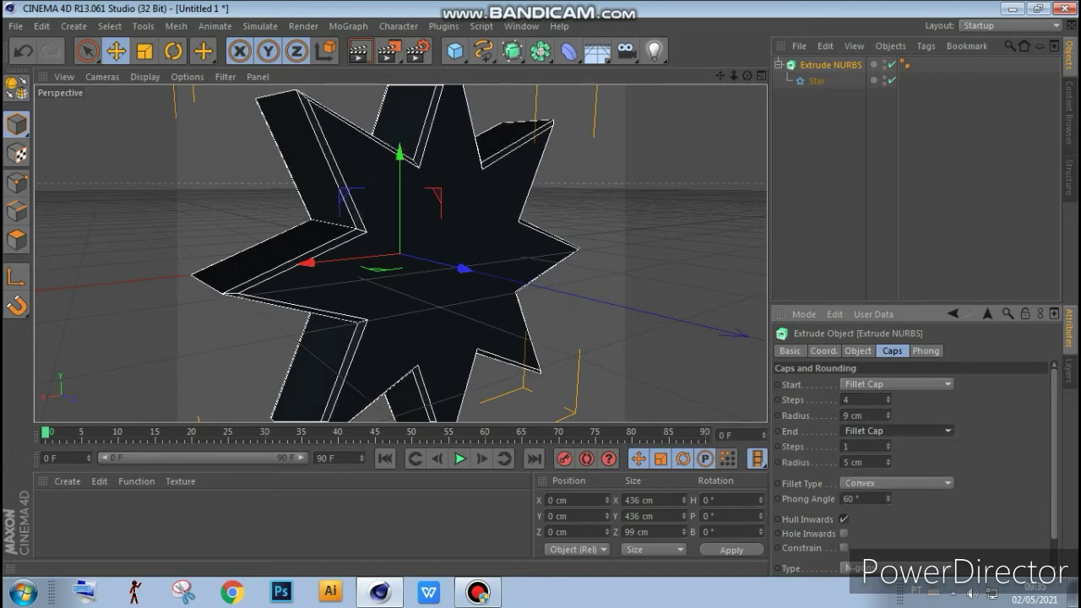
pyautogui.press('Up')
pyautogui.press('Up')
pyautogui.press('Up')
pyautogui.press('Up')
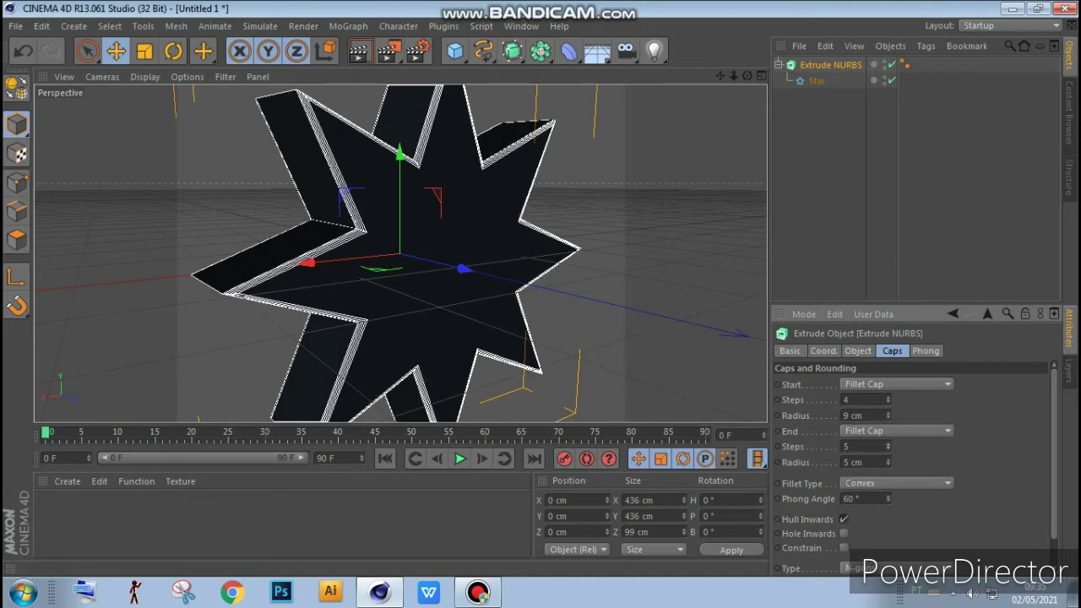
pyautogui.press('Down')
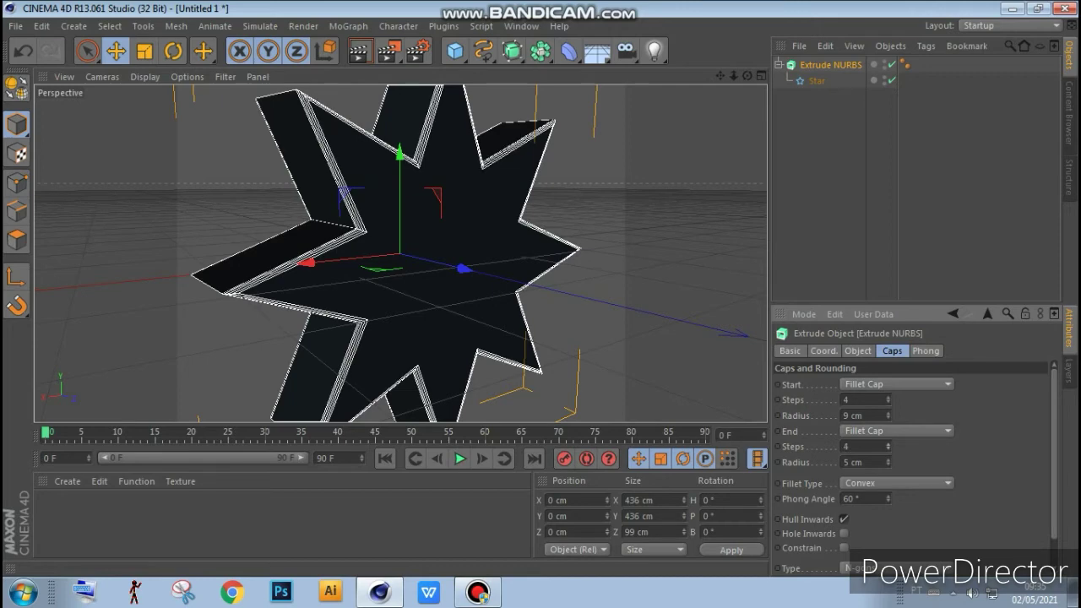
pyautogui.press('Up')
pyautogui.press('Up')
pyautogui.press('Up')
pyautogui.press('Up')
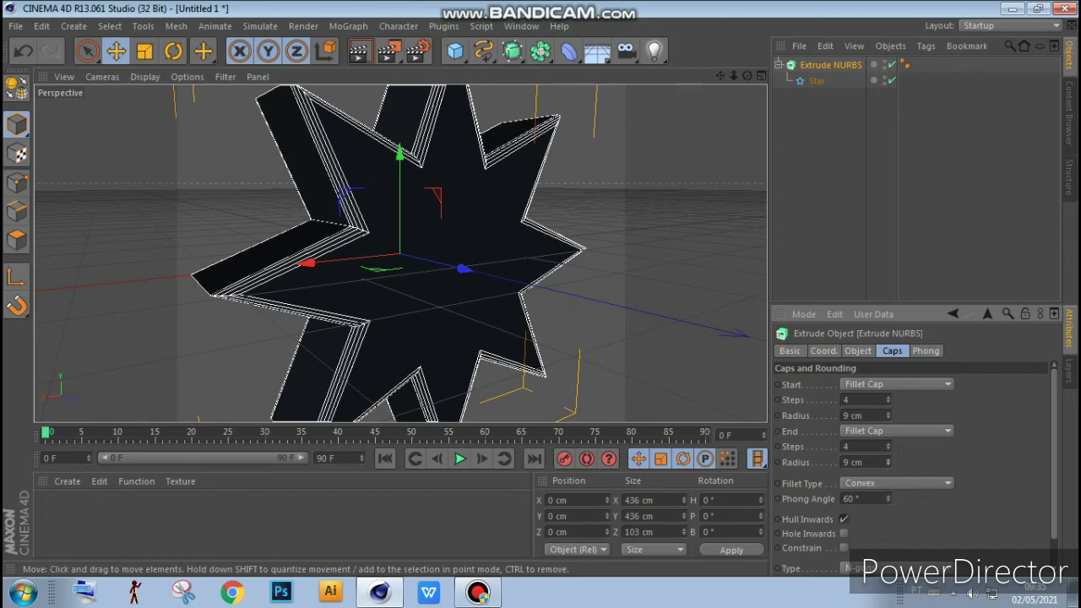
pyautogui.moveTo(746, 76); pyautogui.dragTo(693, 92)
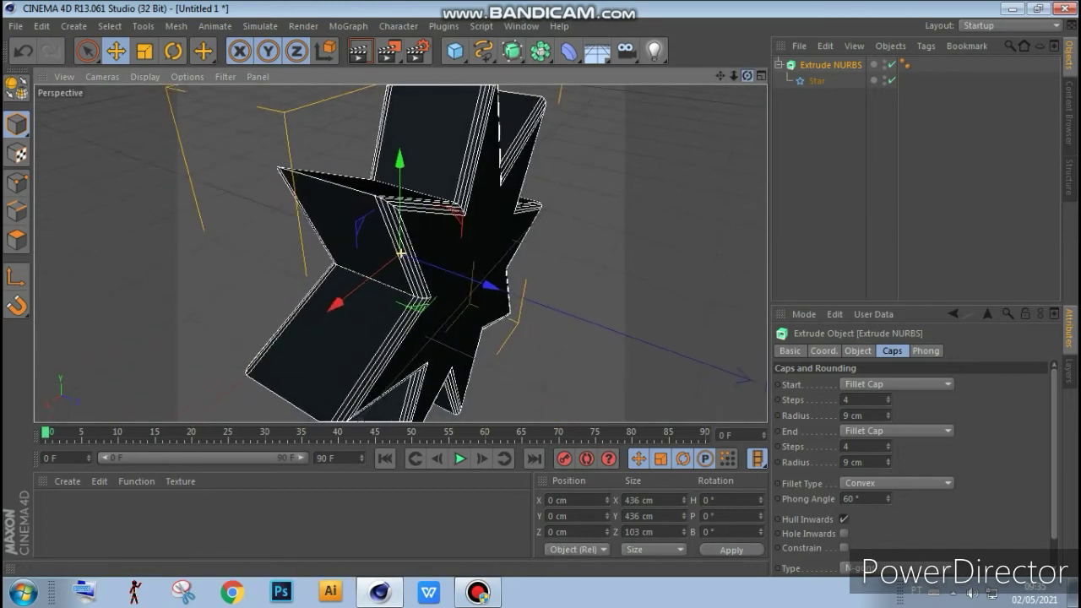
pyautogui.click(359, 51)
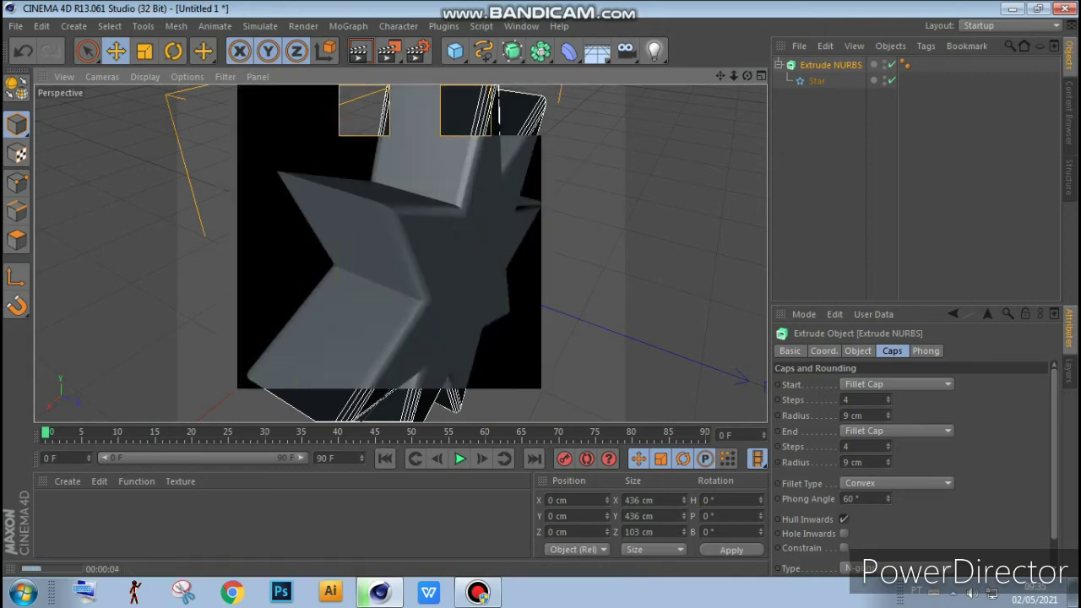
# Step: Render a face-on preview of the star and create a new default material, Mat
pyautogui.moveTo(746, 76); pyautogui.dragTo(709, 101)
pyautogui.keyDown('alt'); pyautogui.moveTo(400, 252); pyautogui.dragTo(472, 254); pyautogui.keyUp('alt')
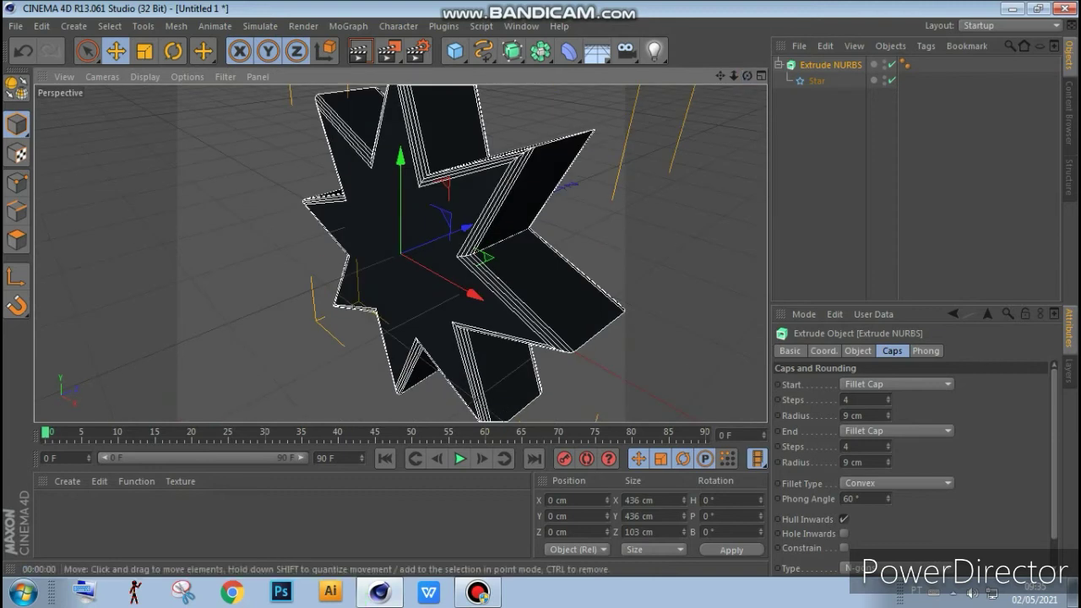
pyautogui.click(359, 51)
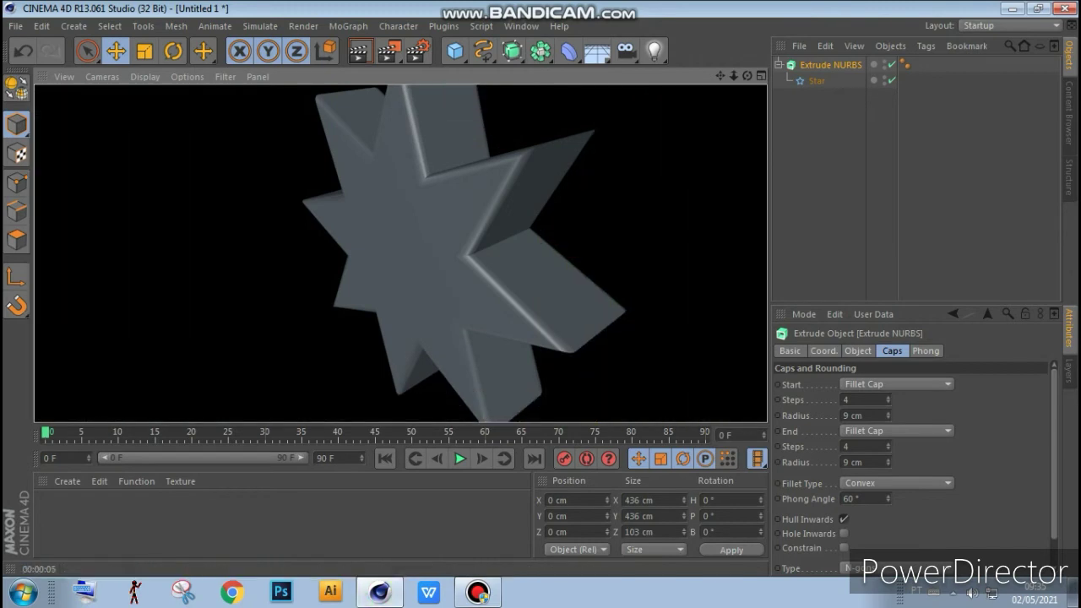
pyautogui.doubleClick(52, 511)
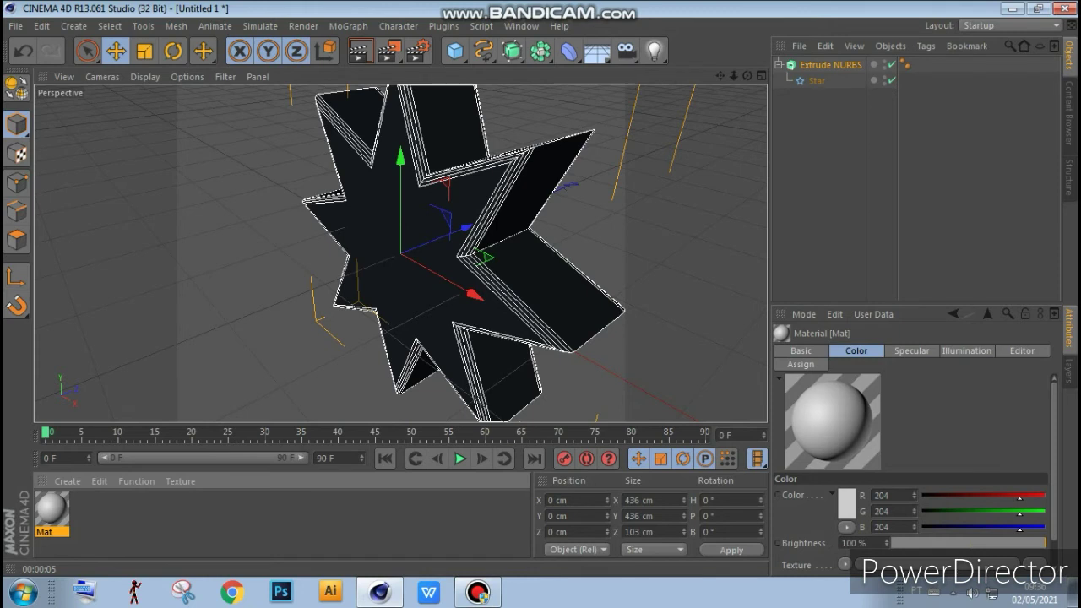
# Step: Set Mat's colour to blue (RGB 18, 150, 226) and close the Material Editor
pyautogui.doubleClick(52, 509)
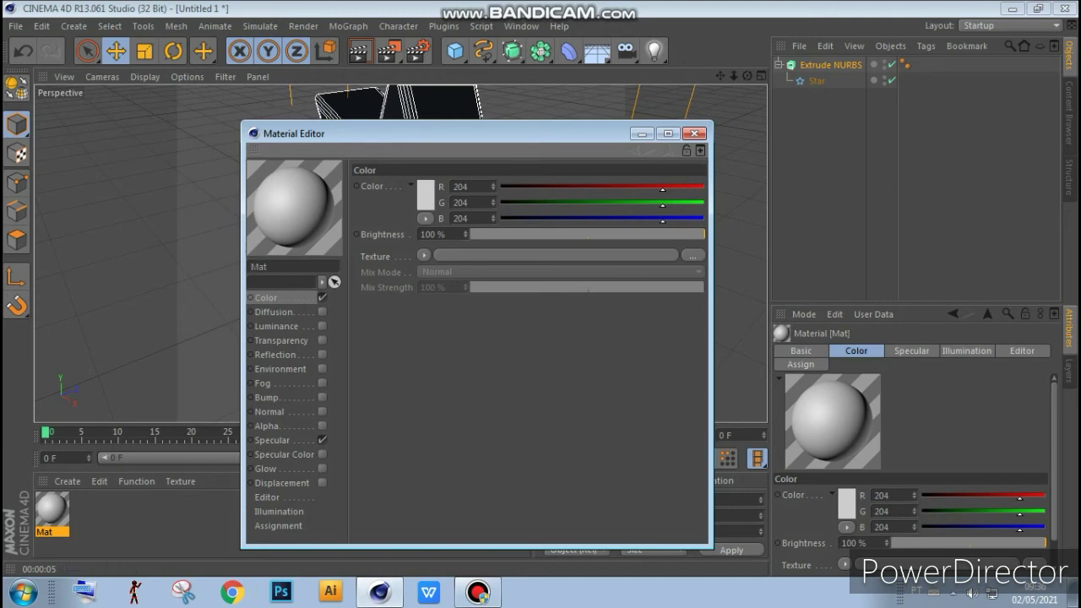
pyautogui.click(425, 194)
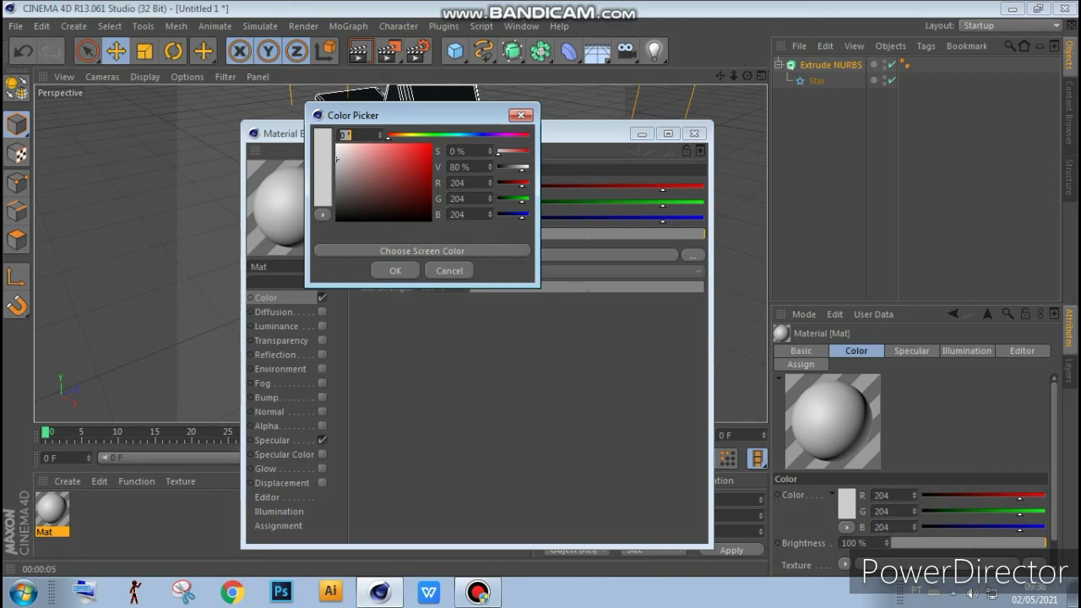
pyautogui.click(466, 135)
pyautogui.click(424, 152)
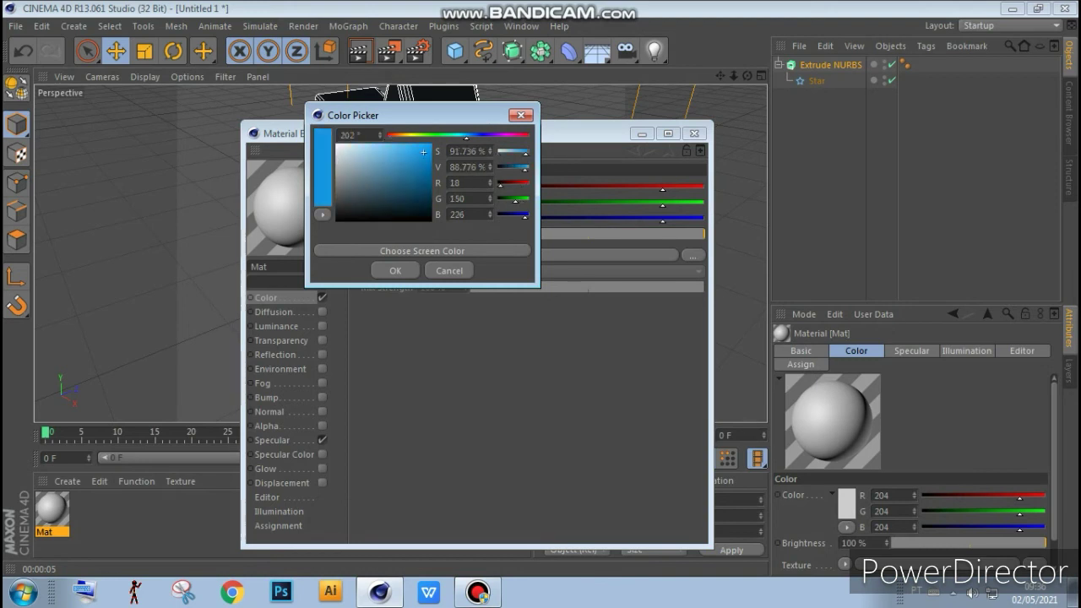
pyautogui.click(395, 270)
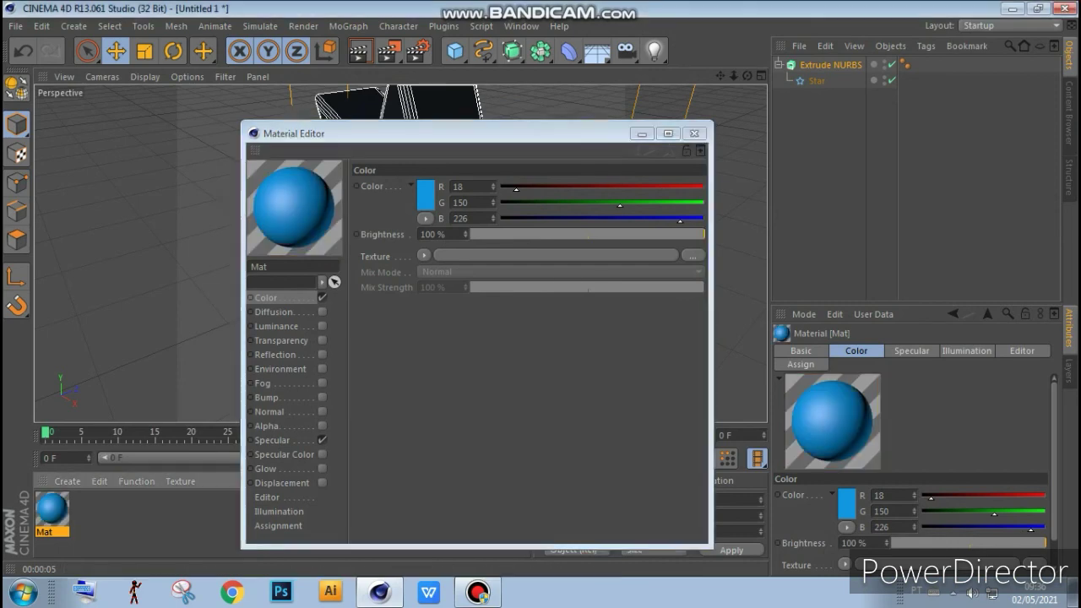
pyautogui.click(693, 133)
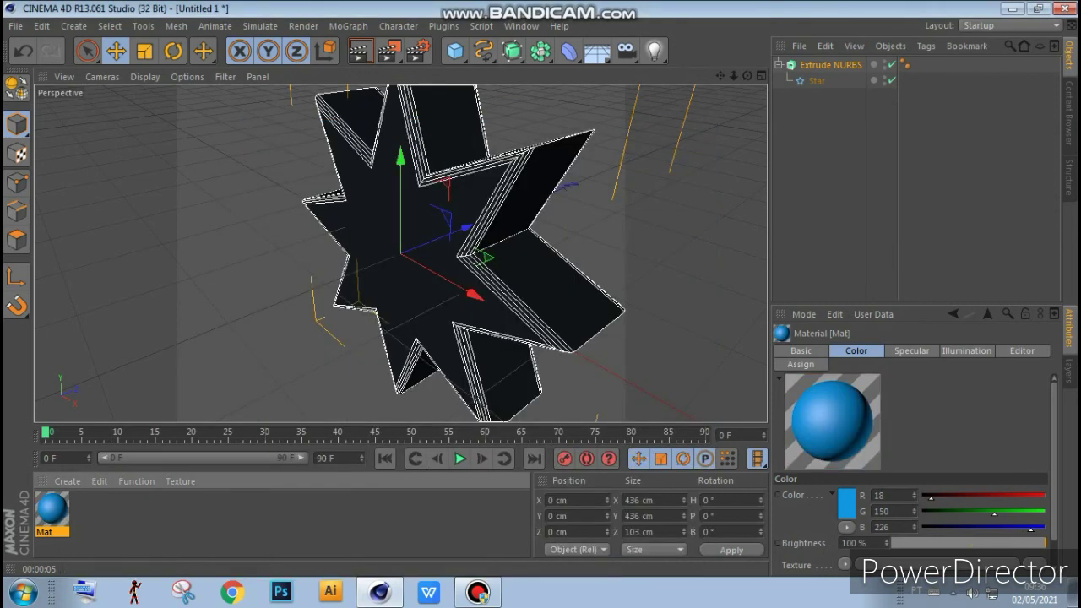
# Step: Assign Mat to Extrude NURBS, render the blue star, then zoom the view out
pyautogui.moveTo(51, 509); pyautogui.dragTo(832, 65)
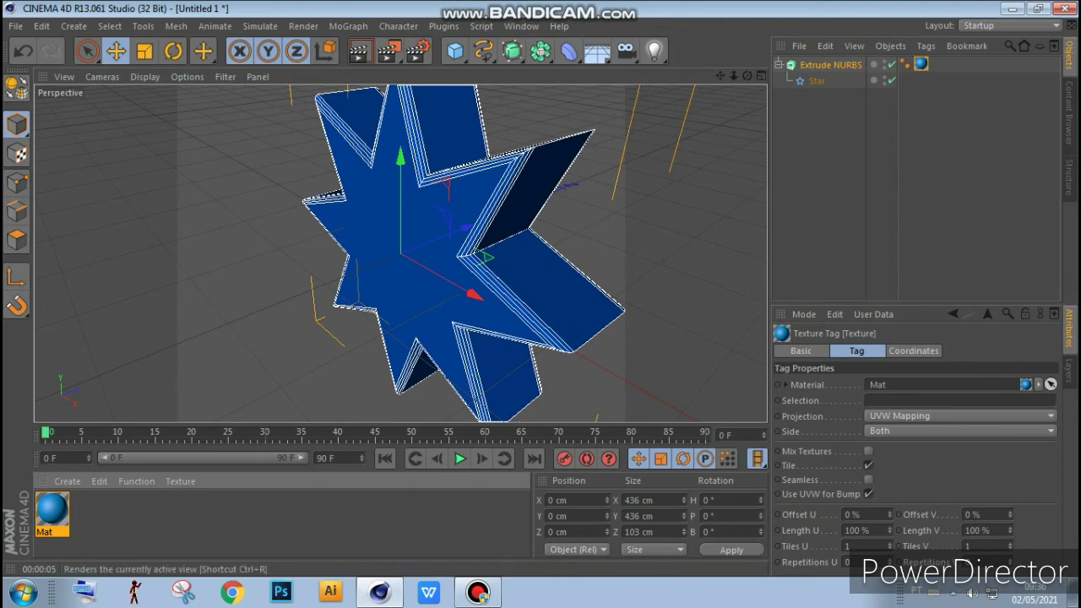
pyautogui.click(359, 50)
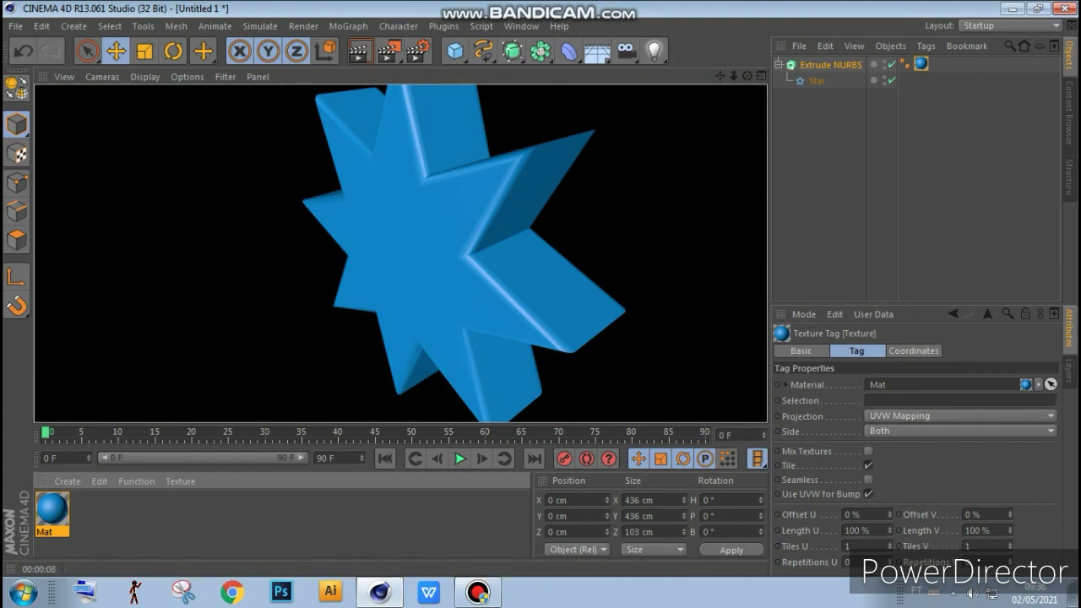
pyautogui.keyDown('alt'); pyautogui.moveTo(473, 254); pyautogui.dragTo(524, 244); pyautogui.keyUp('alt')
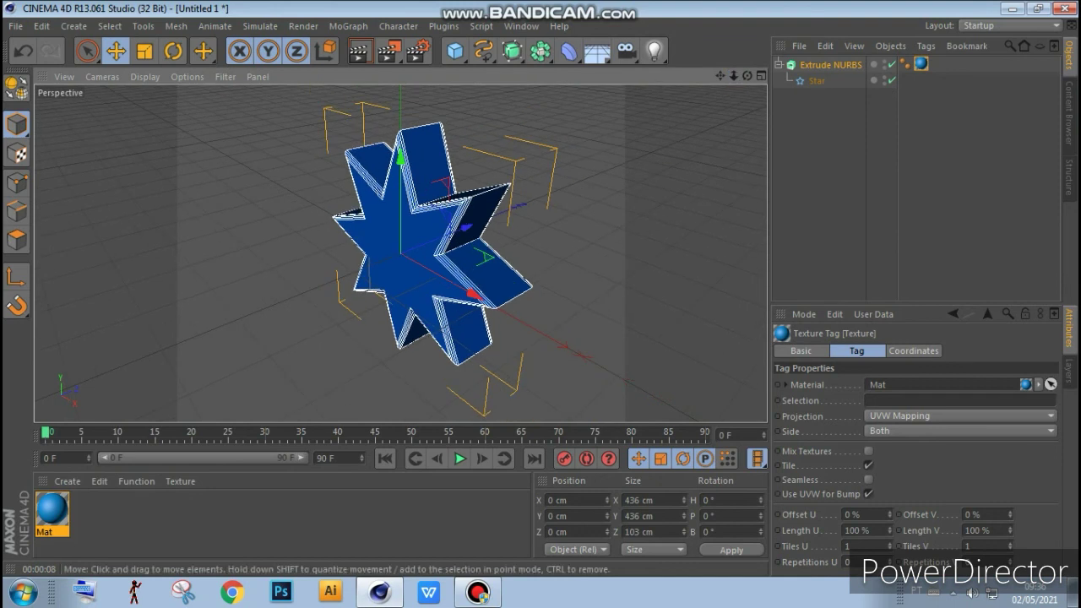